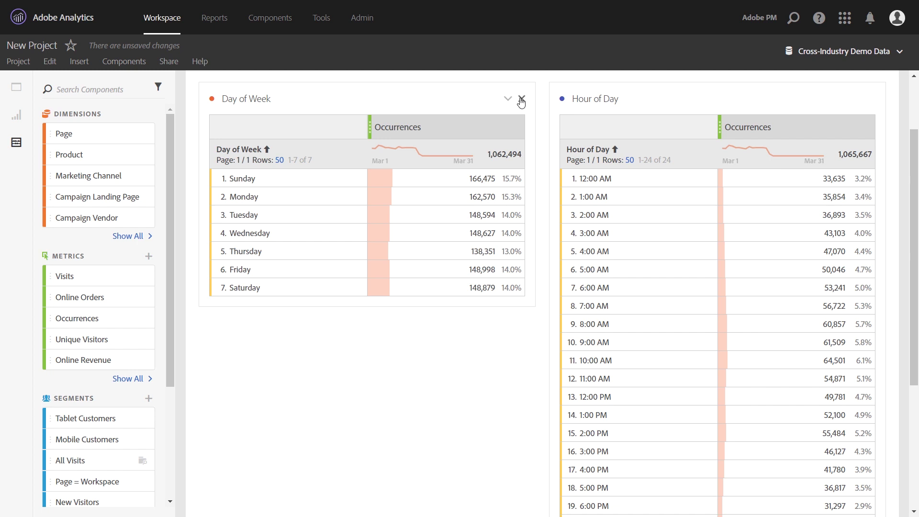
# - Remove the Day of Week table, widen Hour of Day, and add Sunday–Saturday as its columns
pyautogui.click(522, 99)
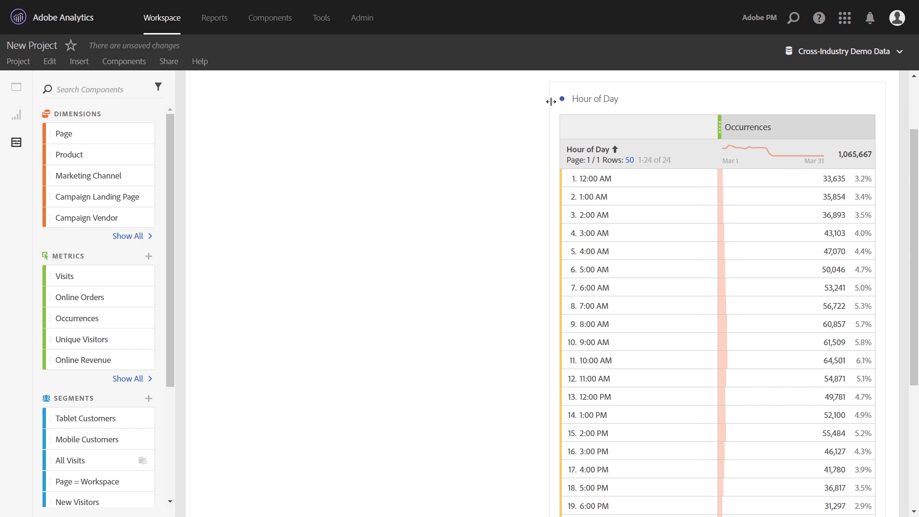
pyautogui.moveTo(551, 101); pyautogui.dragTo(200, 127)
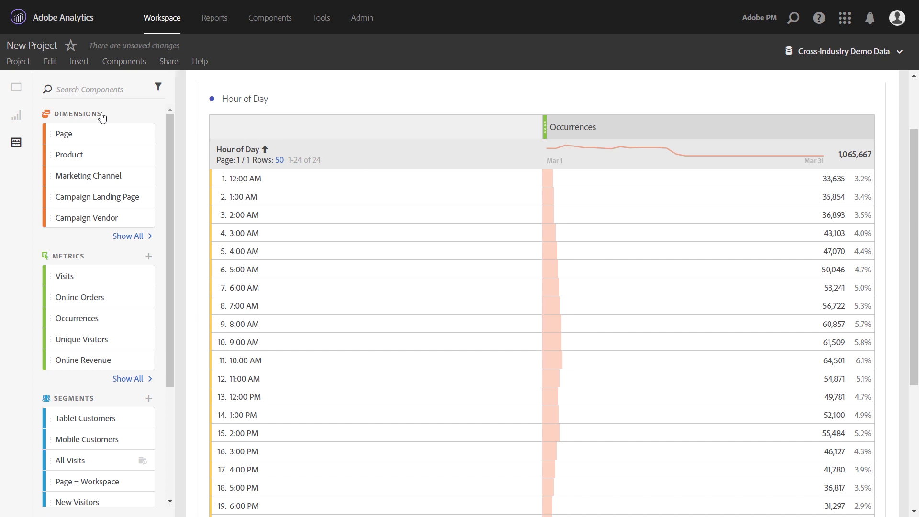
pyautogui.click(93, 85)
pyautogui.write('day of')
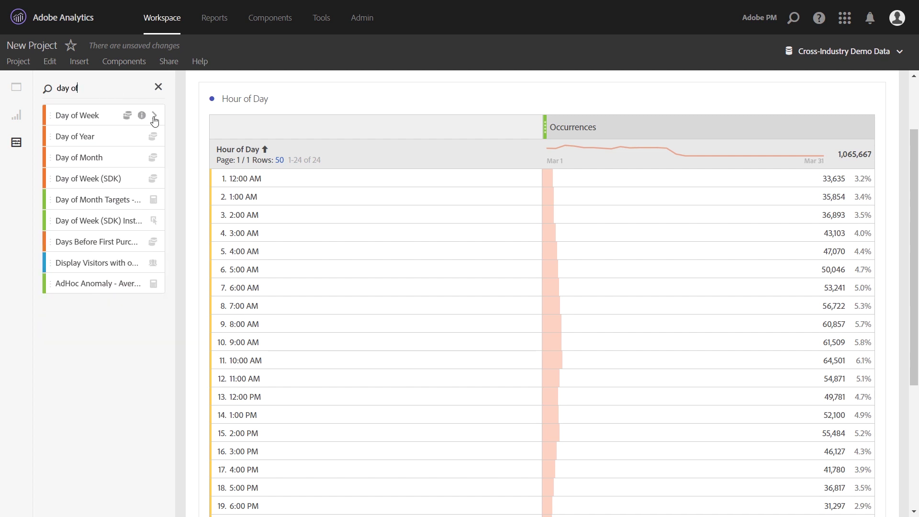
pyautogui.click(154, 119)
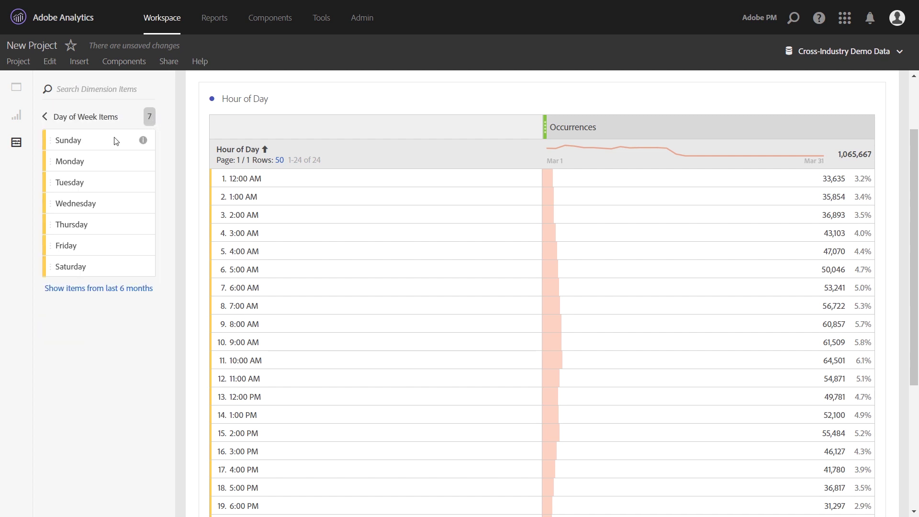
pyautogui.keyDown('shift'); pyautogui.click(101, 269); pyautogui.keyUp('shift')
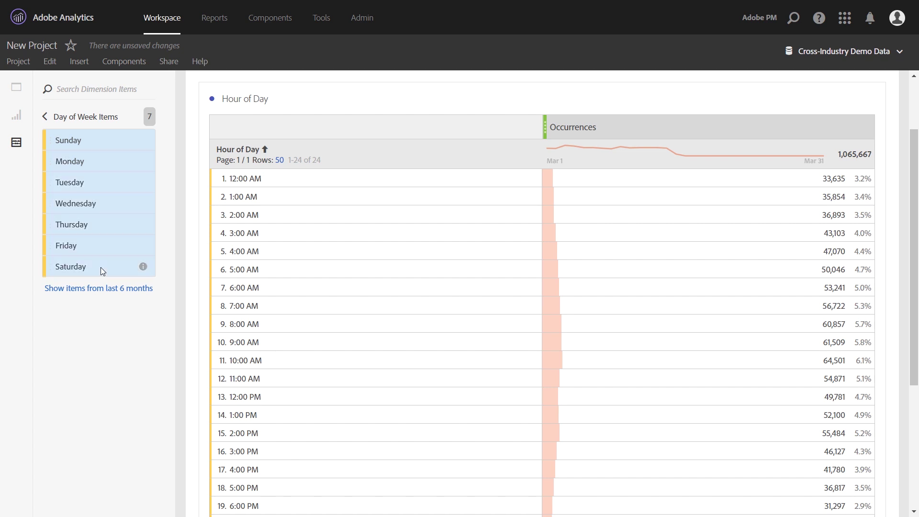
pyautogui.moveTo(103, 181); pyautogui.dragTo(601, 137)
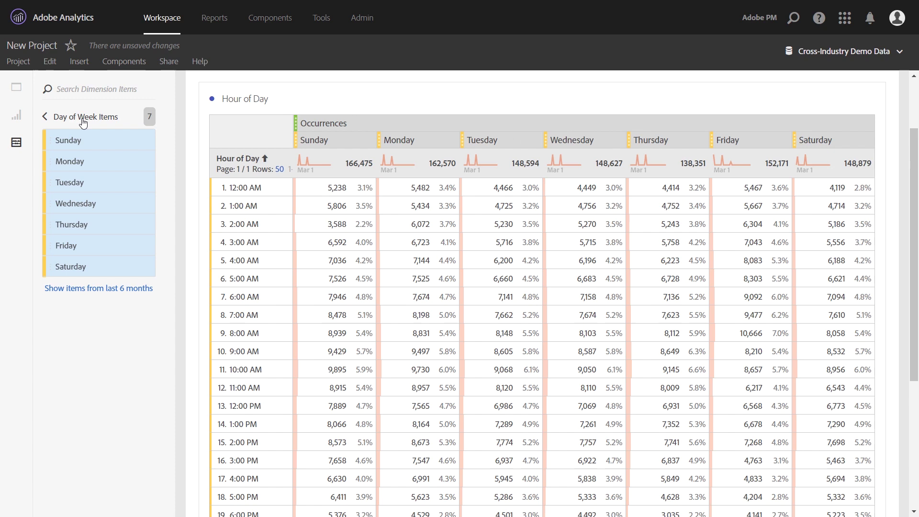
# - Replace Occurrences with Visits as the table's metric
pyautogui.click(86, 90)
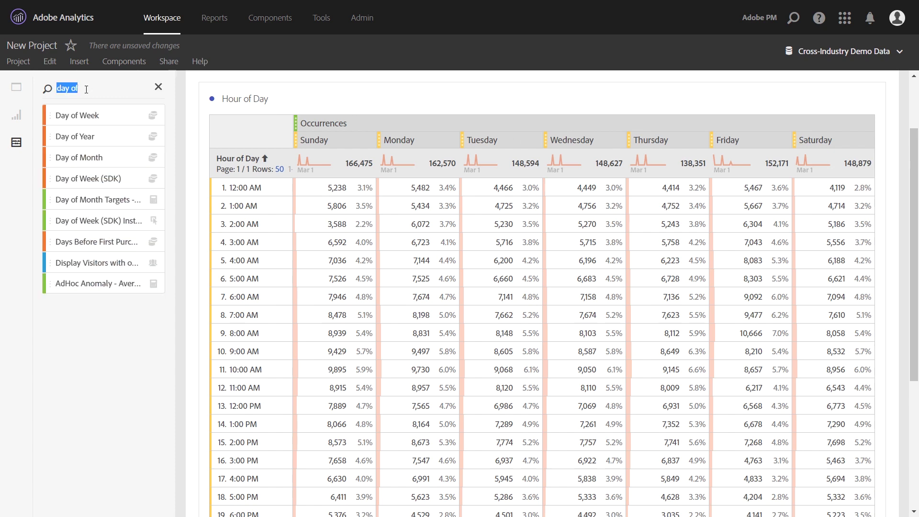
pyautogui.write('visit')
pyautogui.moveTo(84, 119); pyautogui.dragTo(365, 124)
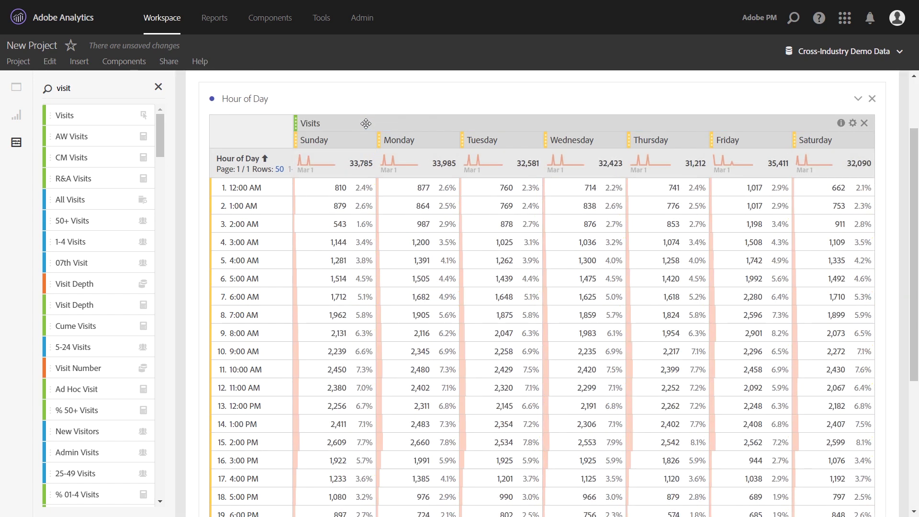
# - Hide numbers and percentages in all seven day columns
pyautogui.moveTo(343, 142)
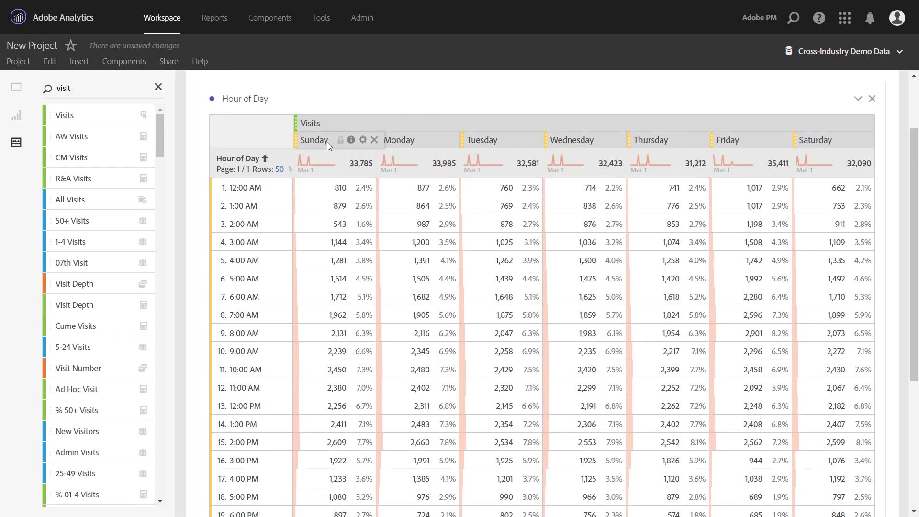
pyautogui.click(366, 143)
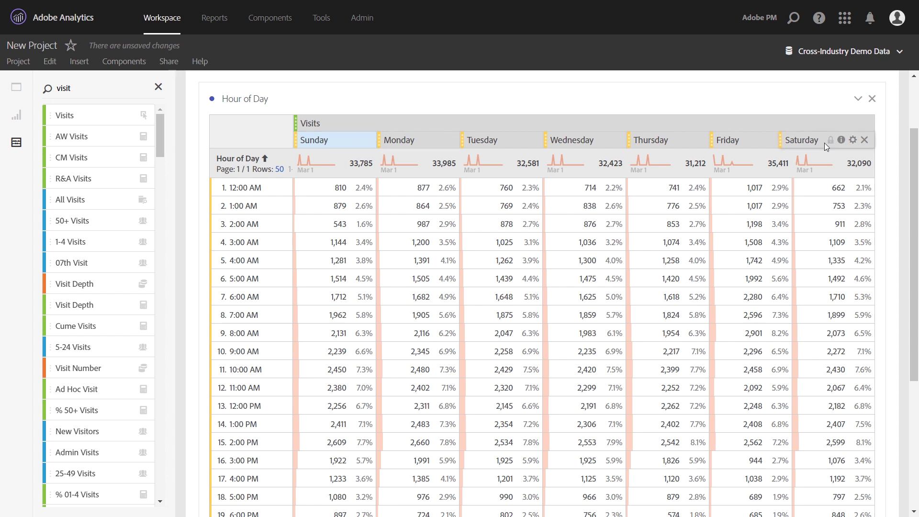
pyautogui.keyDown('shift'); pyautogui.click(824, 142); pyautogui.keyUp('shift')
pyautogui.click(853, 140)
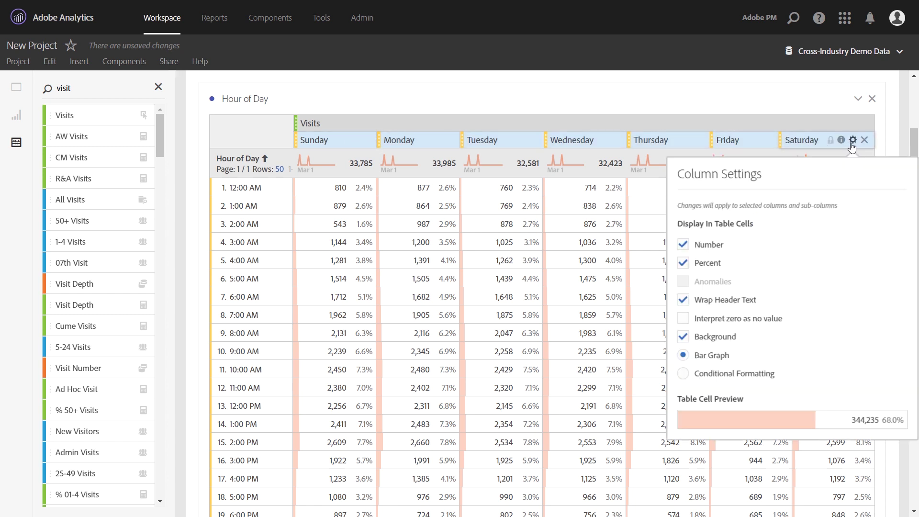
pyautogui.click(684, 245)
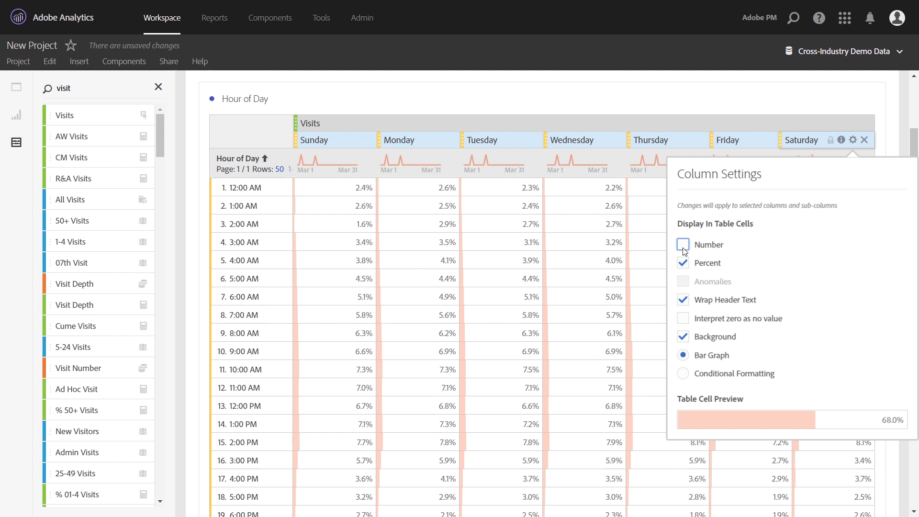
pyautogui.click(683, 263)
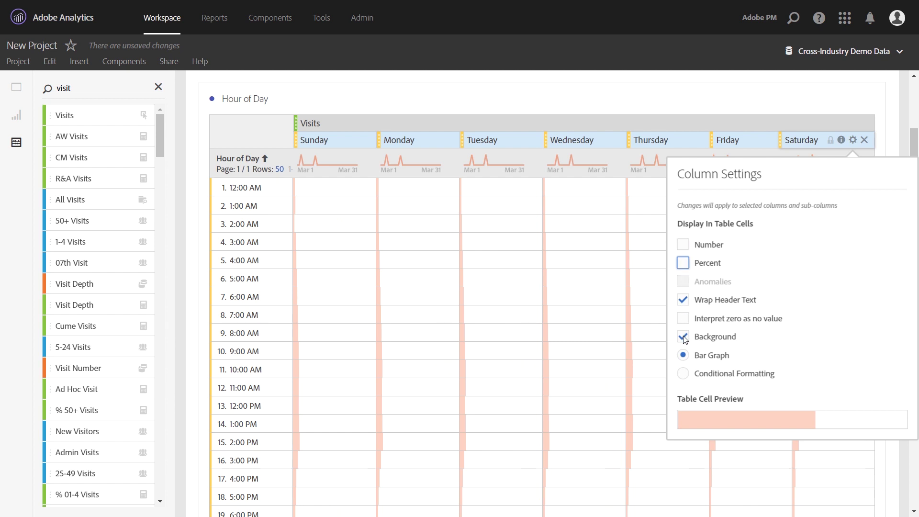
# - Apply red-to-green conditional formatting to the day columns with custom limits 662, 1630.5 and 2599
pyautogui.click(683, 373)
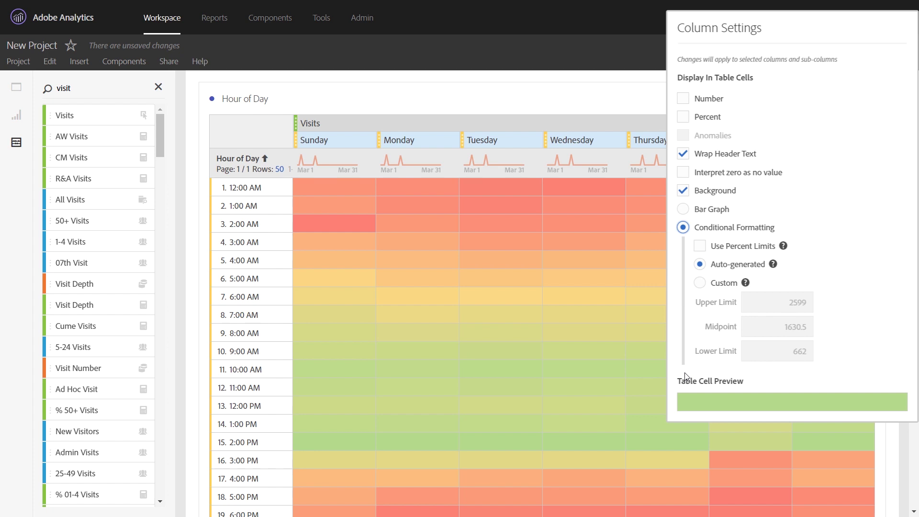
pyautogui.click(700, 284)
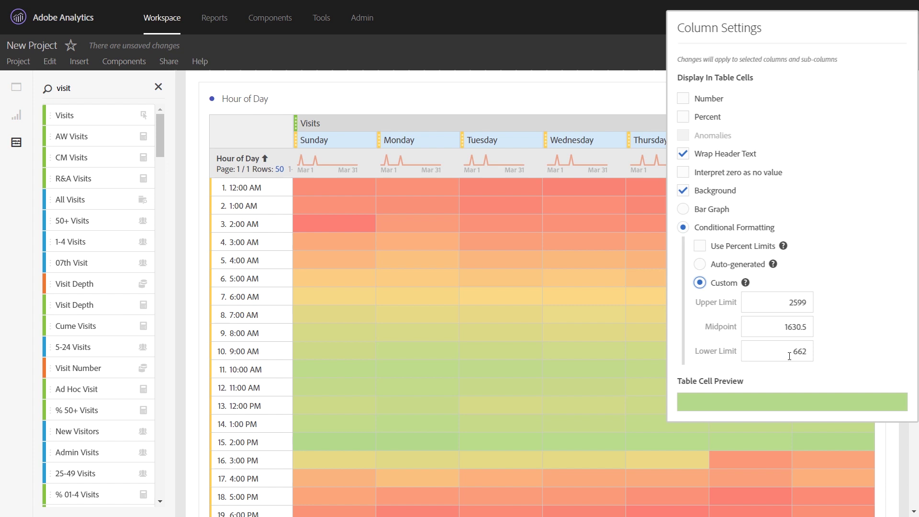
pyautogui.click(511, 142)
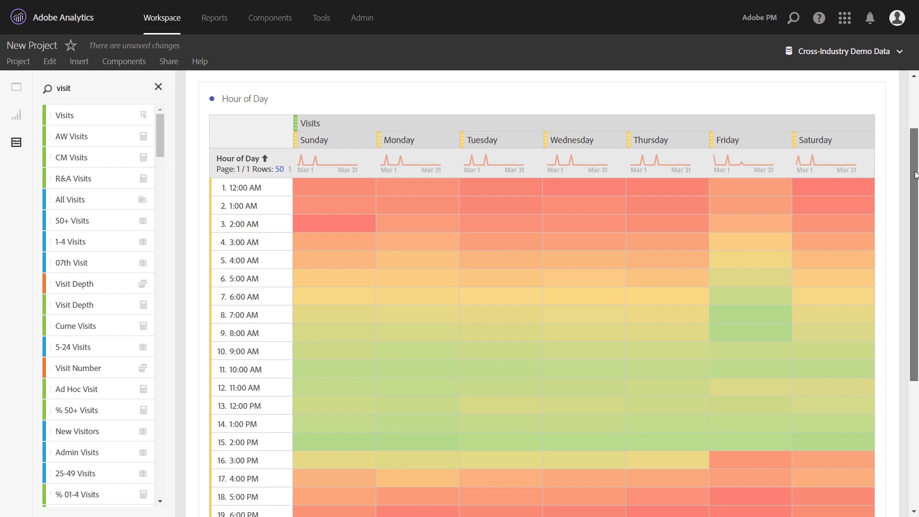
pyautogui.moveTo(914, 185); pyautogui.dragTo(914, 192)
pyautogui.scroll(-1, 915, 192)
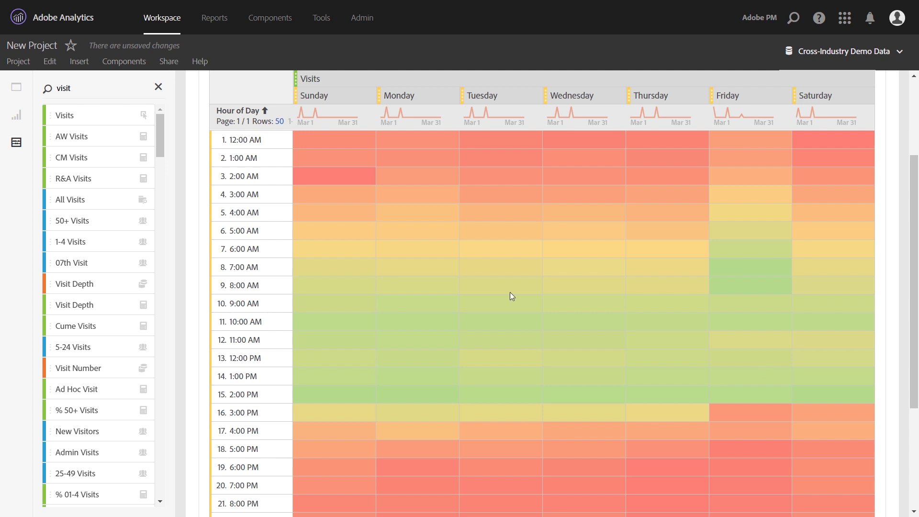
# - Search 'online' and swap Visits for Online Orders on the weekday grid
pyautogui.doubleClick(76, 90)
pyautogui.write('online')
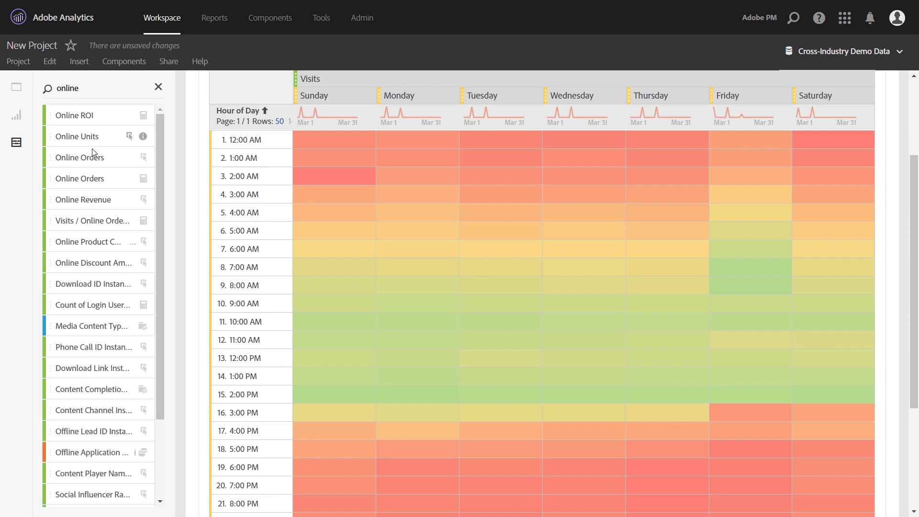
pyautogui.moveTo(91, 158); pyautogui.dragTo(399, 79)
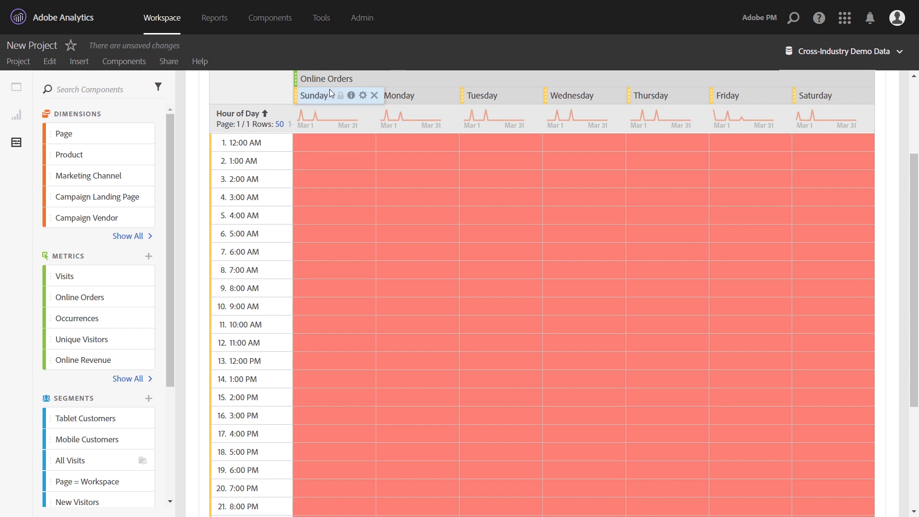
# - Refit the day columns' heat map to custom limits of 163, 223.5 and 284 orders
pyautogui.keyDown('shift'); pyautogui.click(823, 98); pyautogui.keyUp('shift')
pyautogui.click(853, 95)
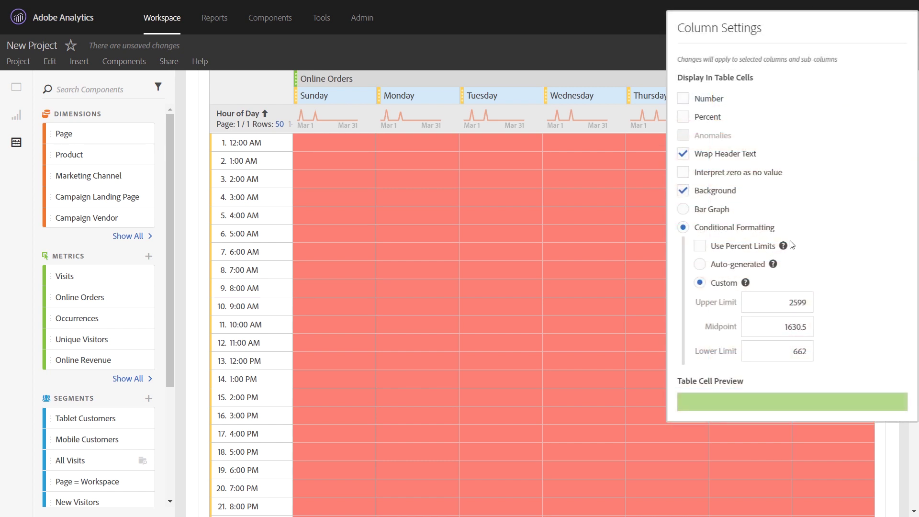
pyautogui.click(700, 265)
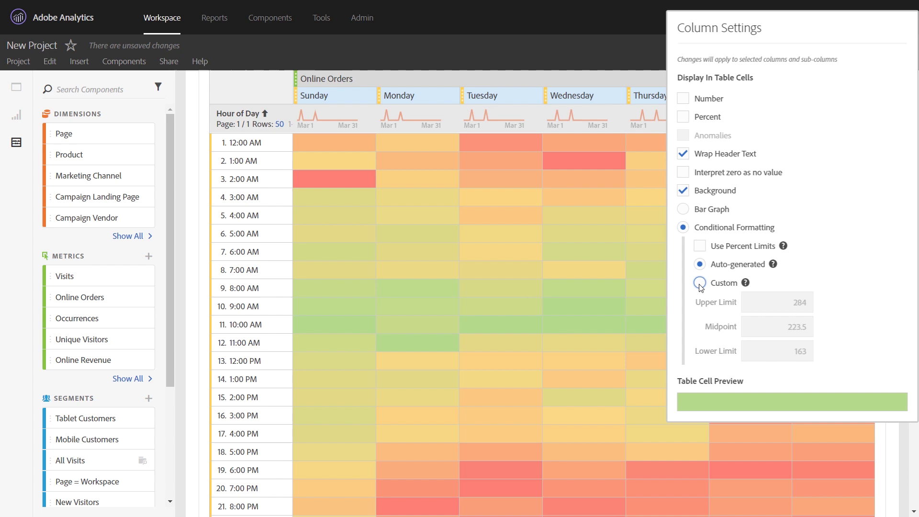
pyautogui.click(700, 284)
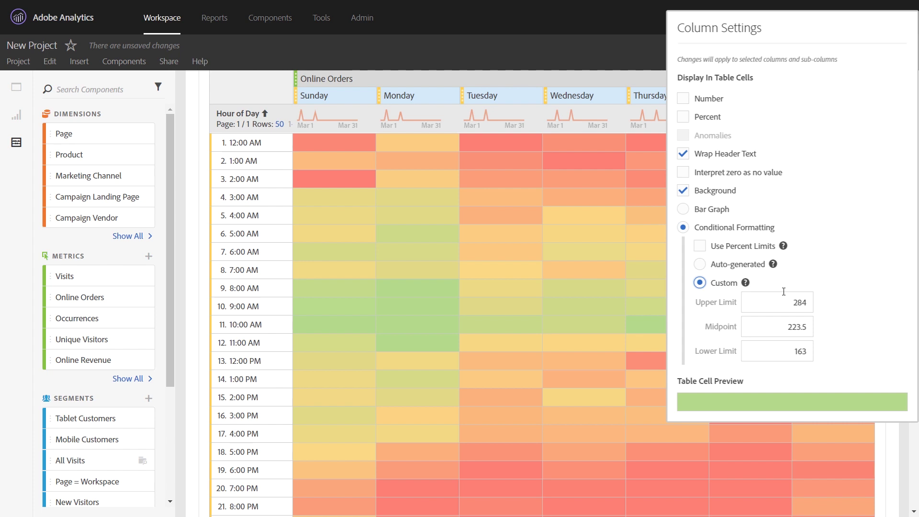
pyautogui.click(508, 103)
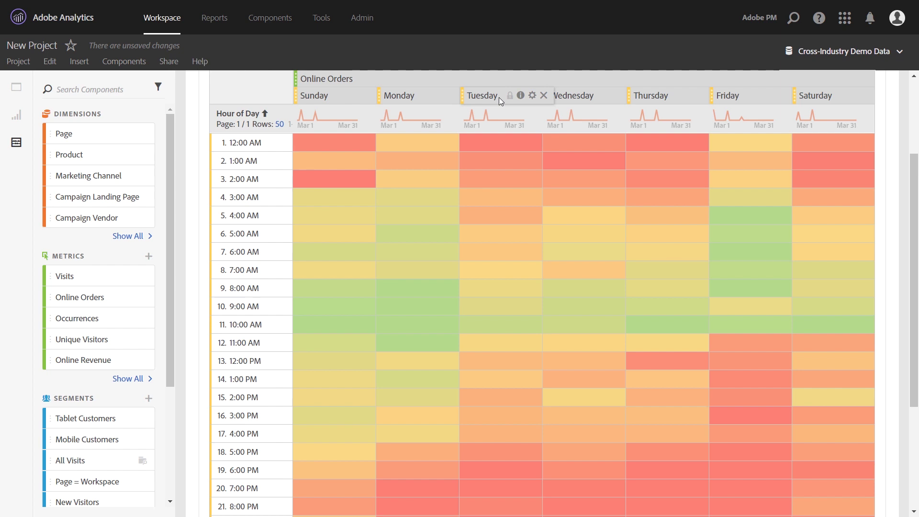
# - Set the project's view density to Compact in Project Info & Settings and save
pyautogui.click(12, 63)
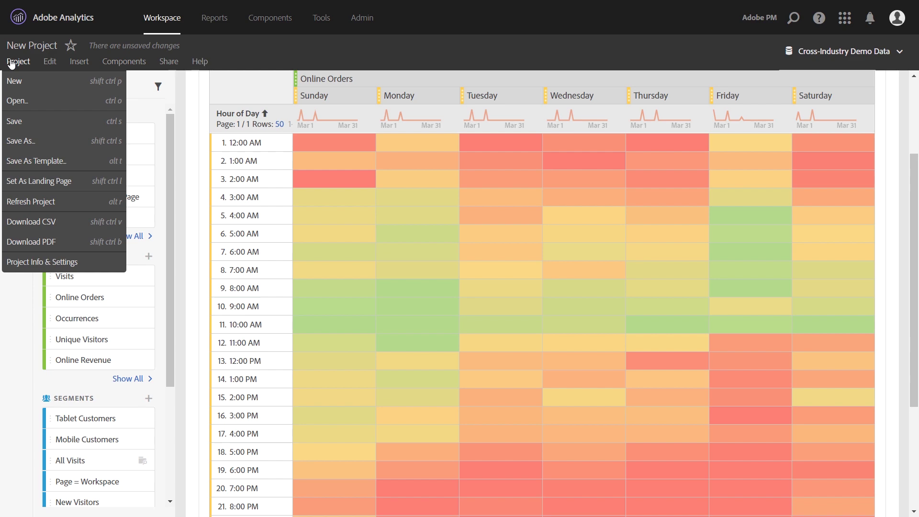
pyautogui.click(29, 259)
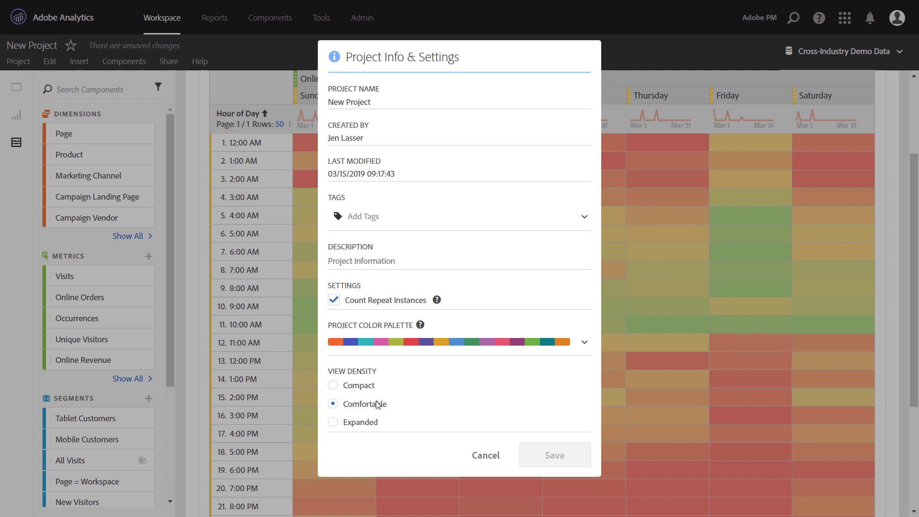
pyautogui.click(355, 386)
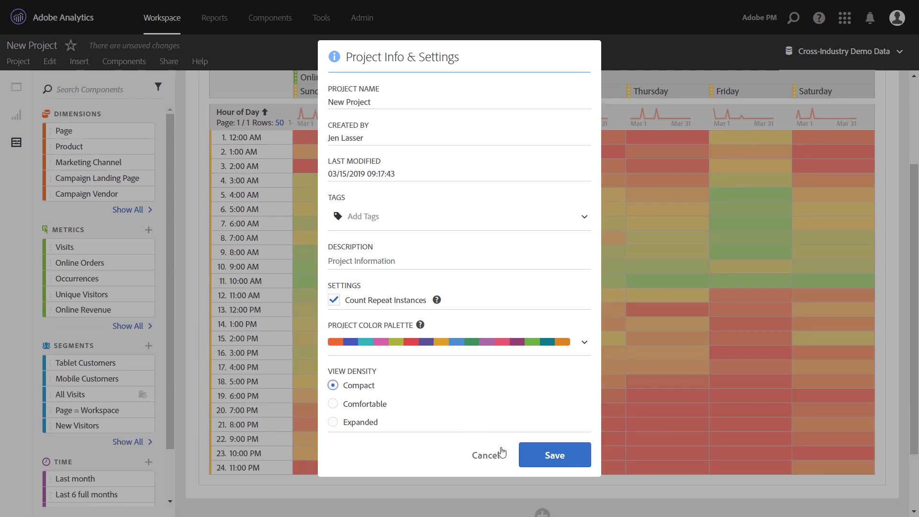
pyautogui.click(560, 459)
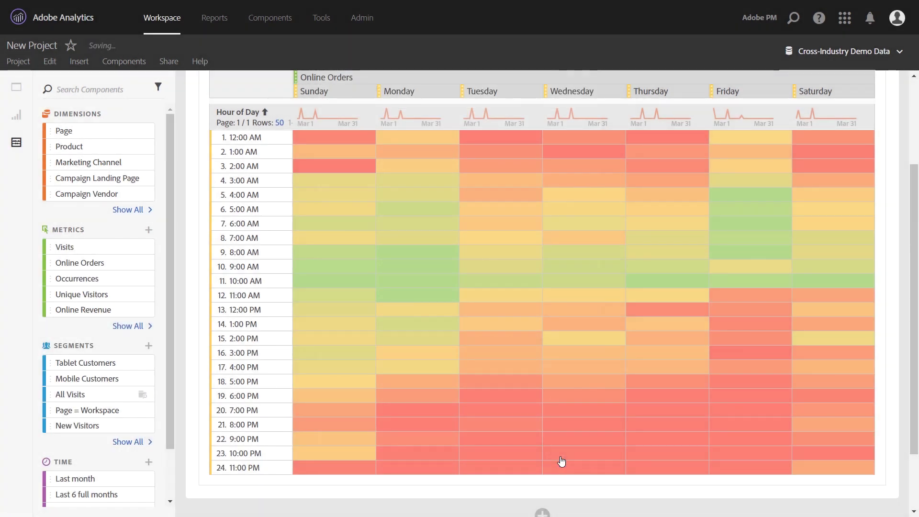